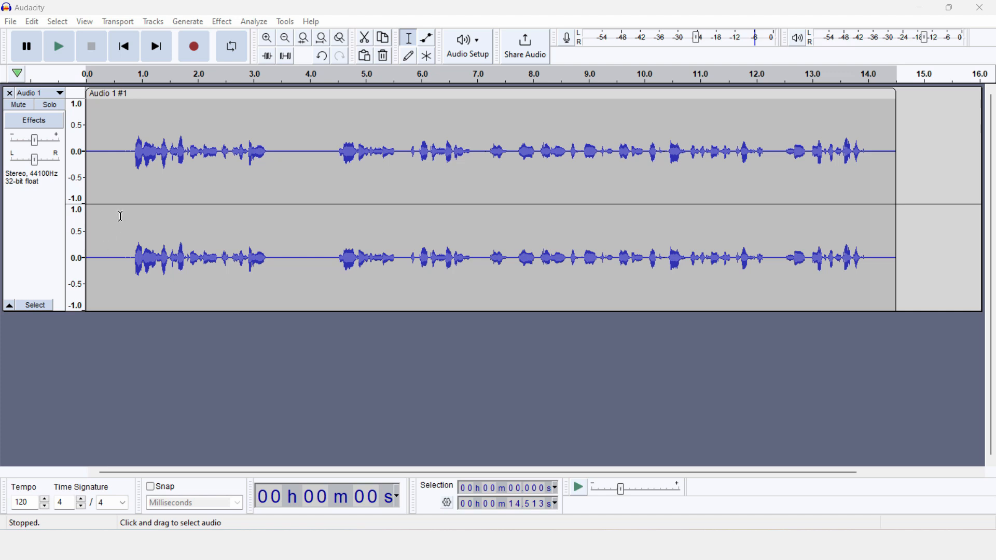
Step: Try amplifying the whole Audio 1 clip by 9.409 dB and undo the amplification
left_click(115, 232)
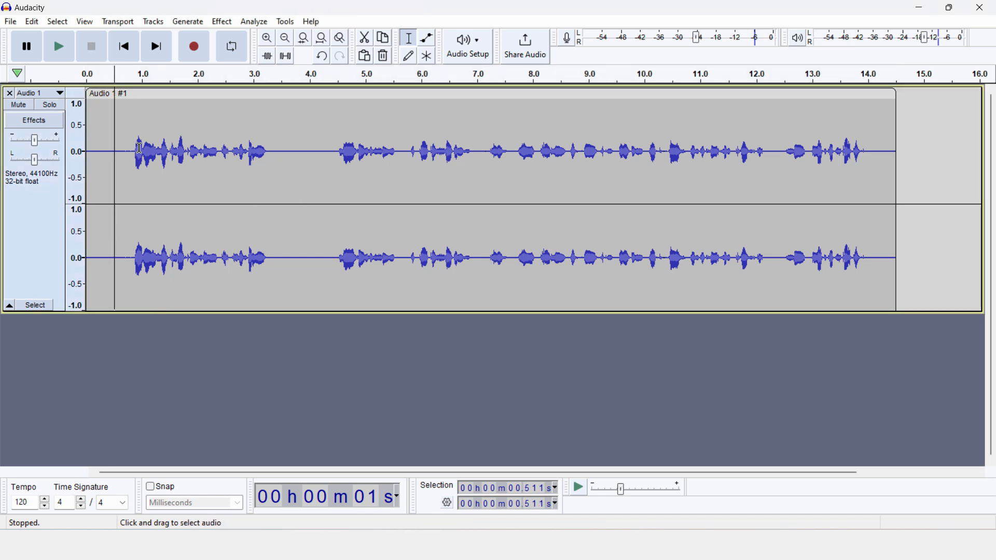
left_click(254, 95)
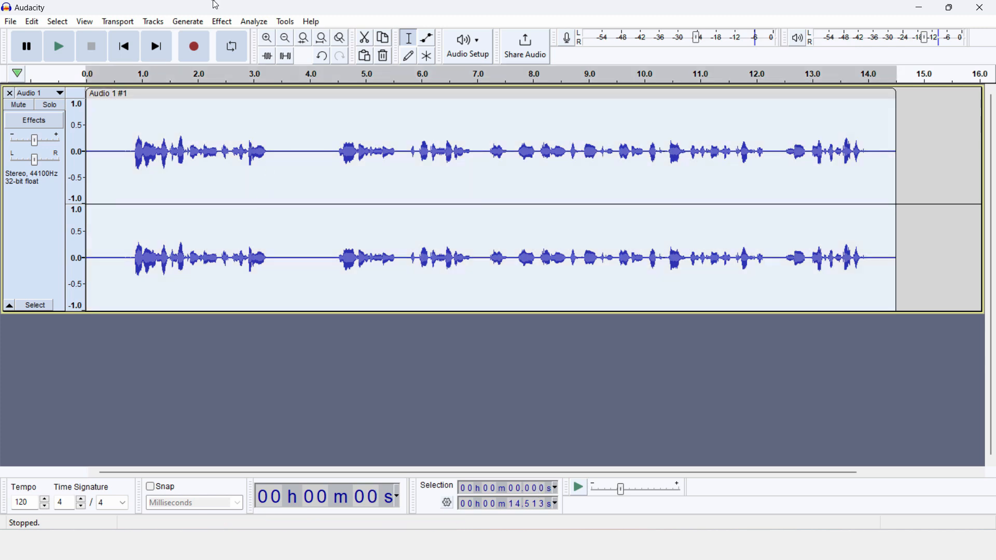
left_click(223, 22)
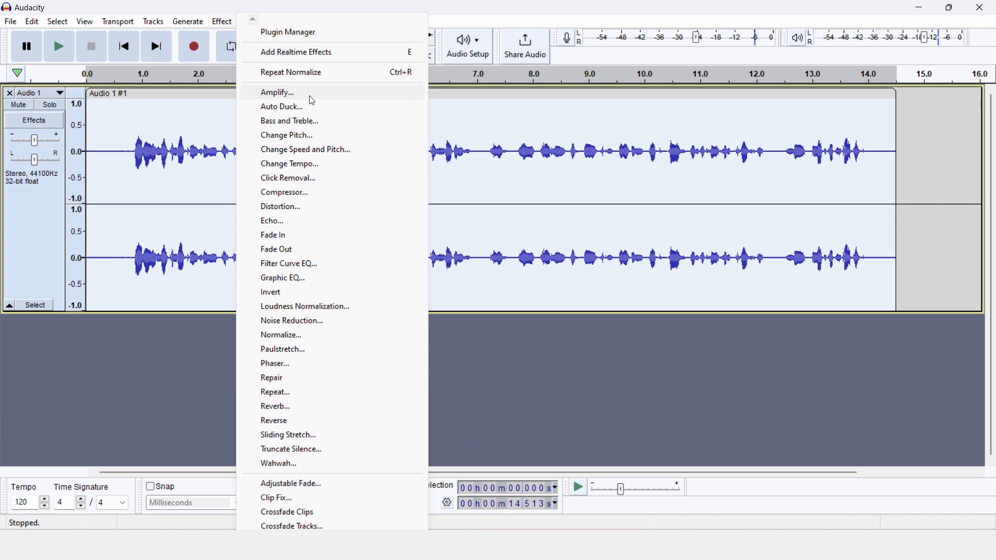
left_click(33, 23)
mouse_move(223, 22)
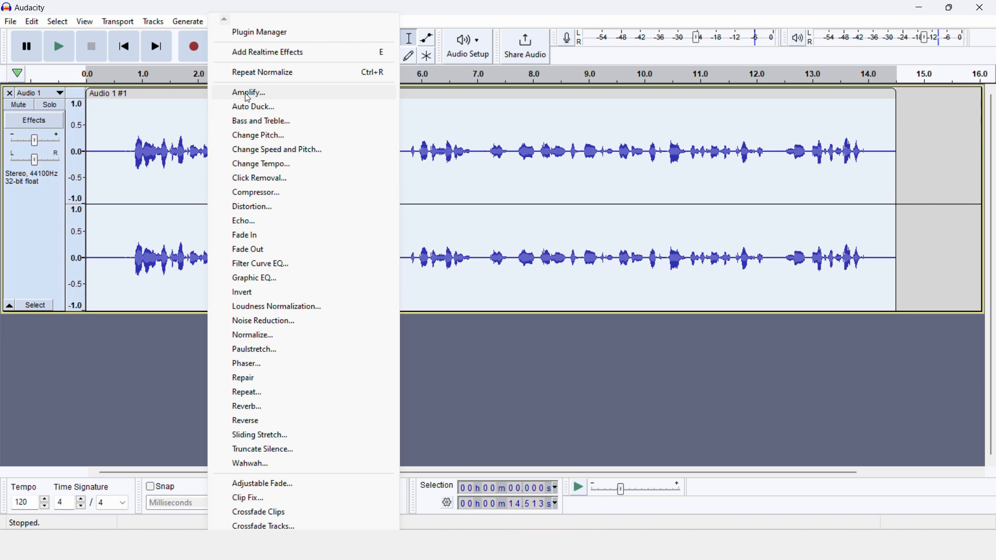
left_click(265, 98)
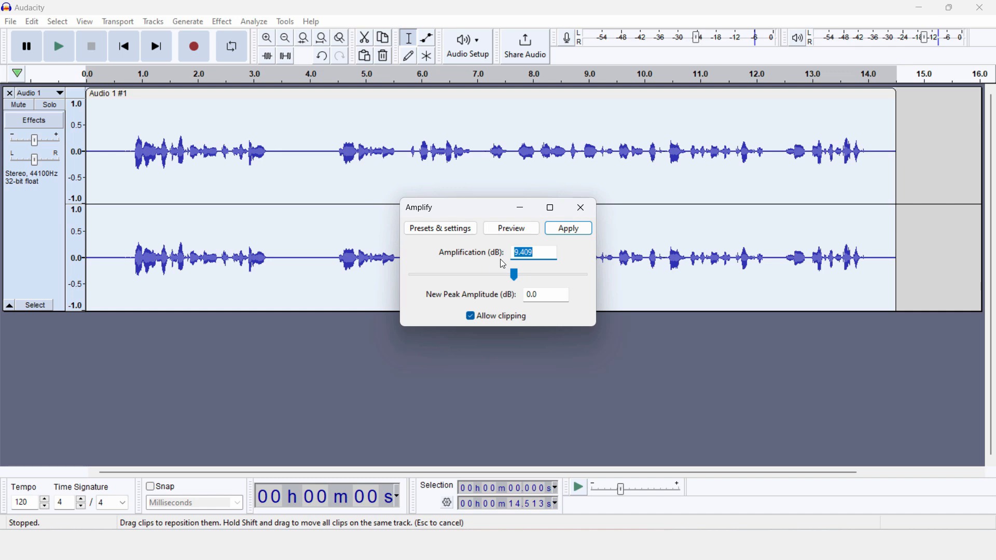
left_click(570, 229)
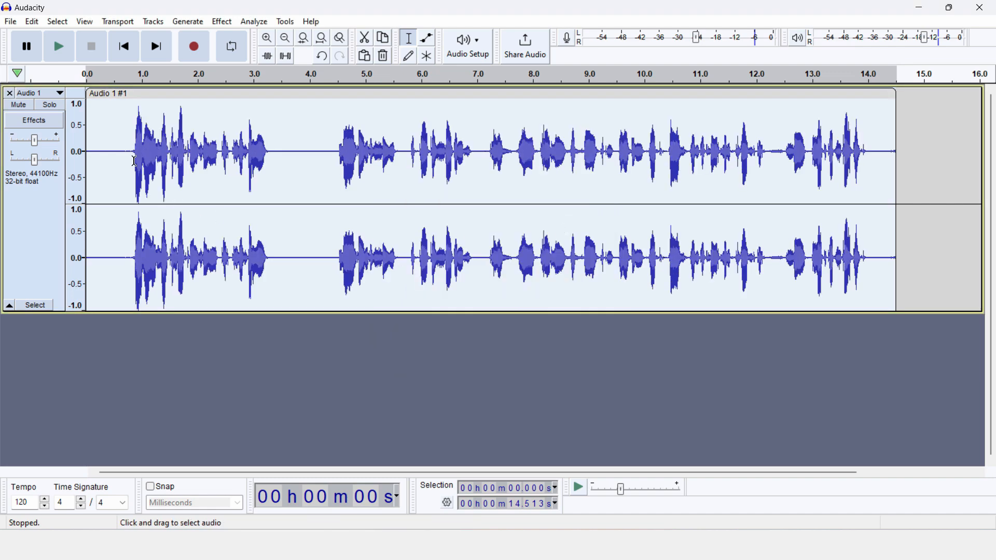
key("ctrl+z")
Step: Amplify the whole Audio 1 clip by 7 dB
left_click(219, 24)
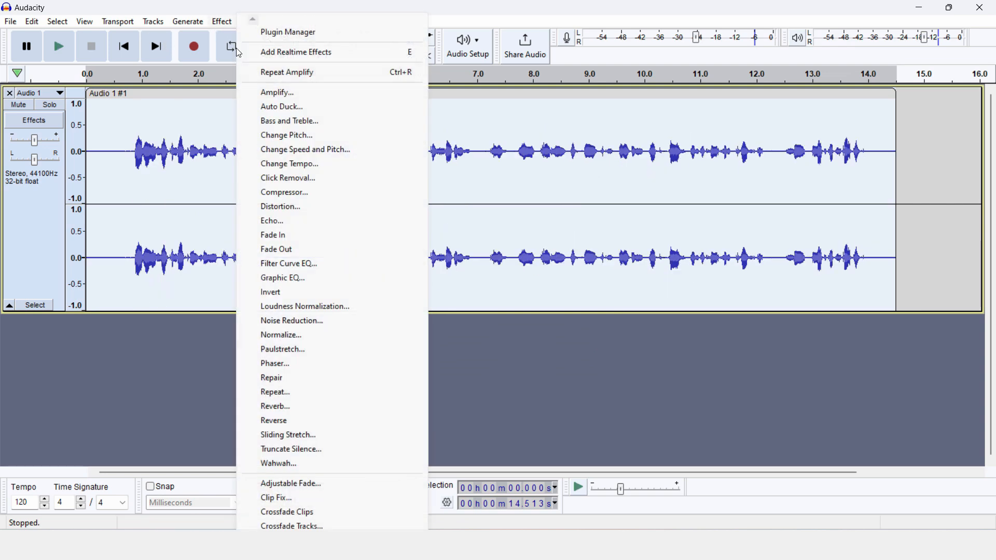
left_click(318, 92)
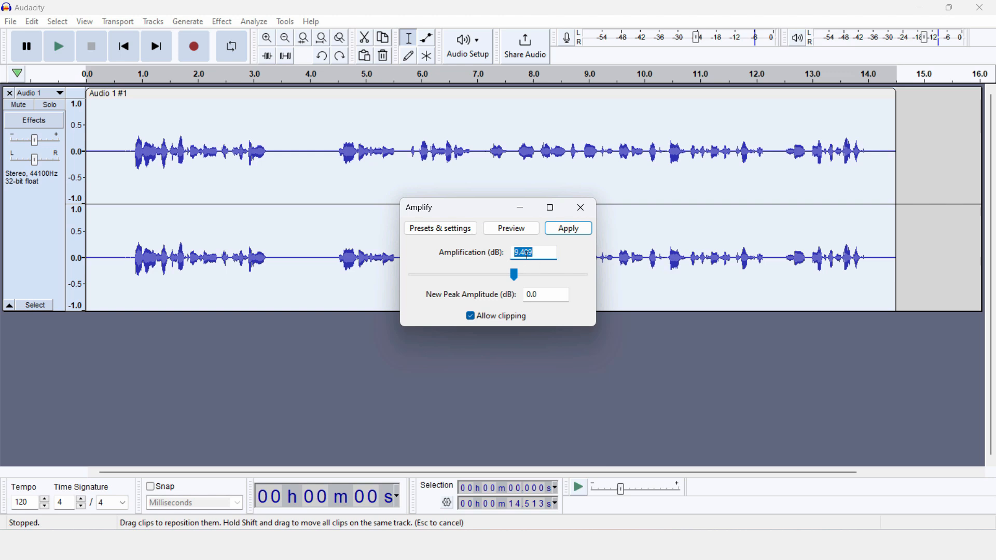
type("7")
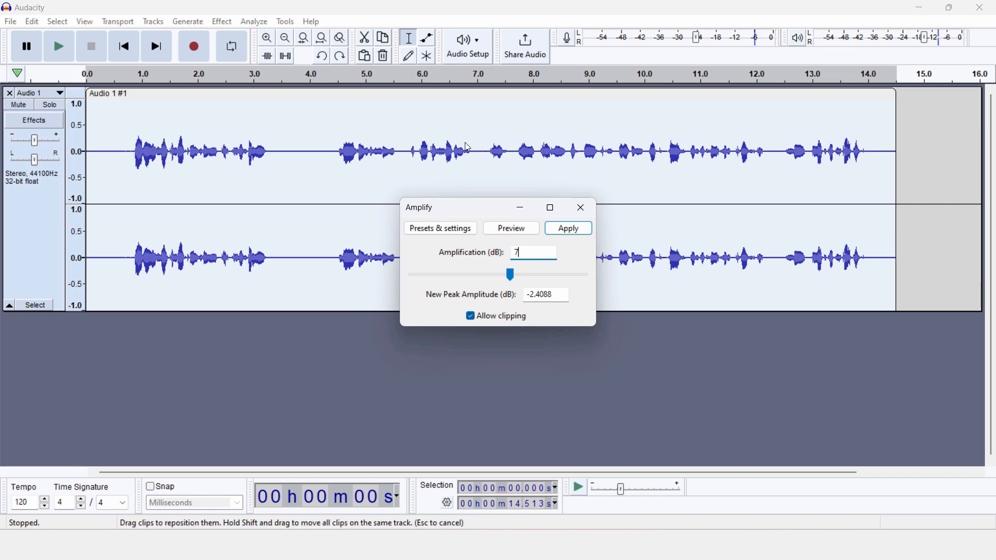
left_click(573, 230)
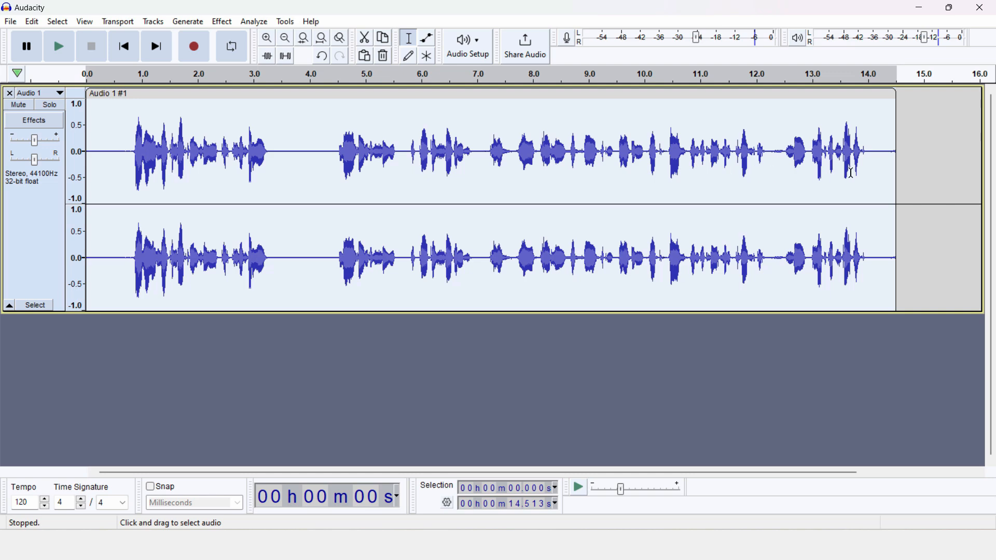
left_click_drag(275, 280, 113, 286)
left_click(222, 21)
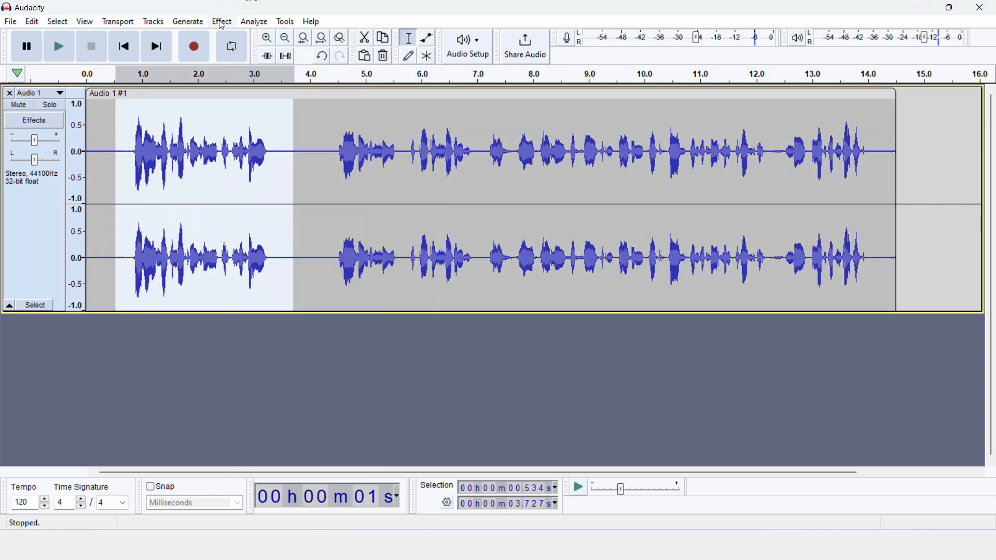
left_click(222, 22)
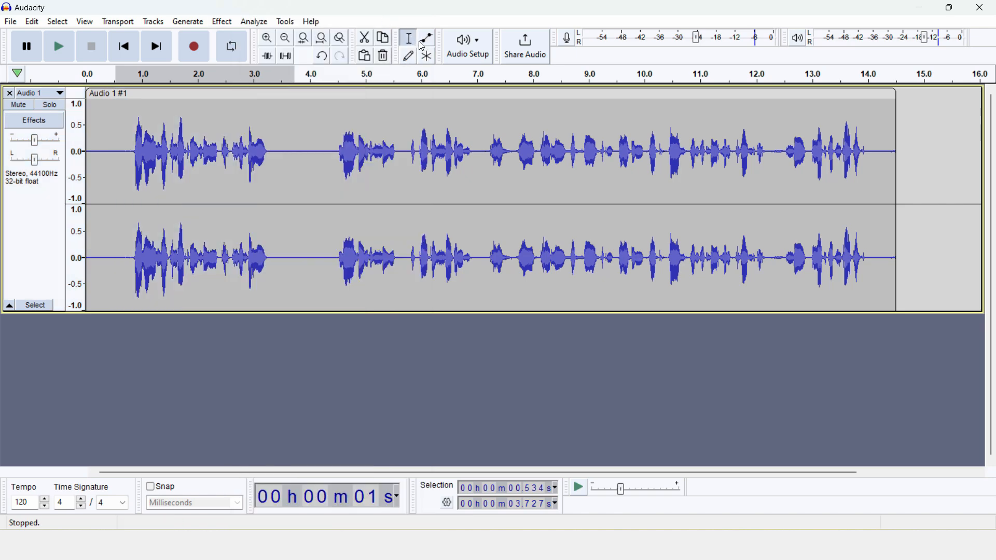
Step: Use the Envelope tool to lower the volume of the opening phrase, from the clip's start to about 3.5 s
left_click(428, 38)
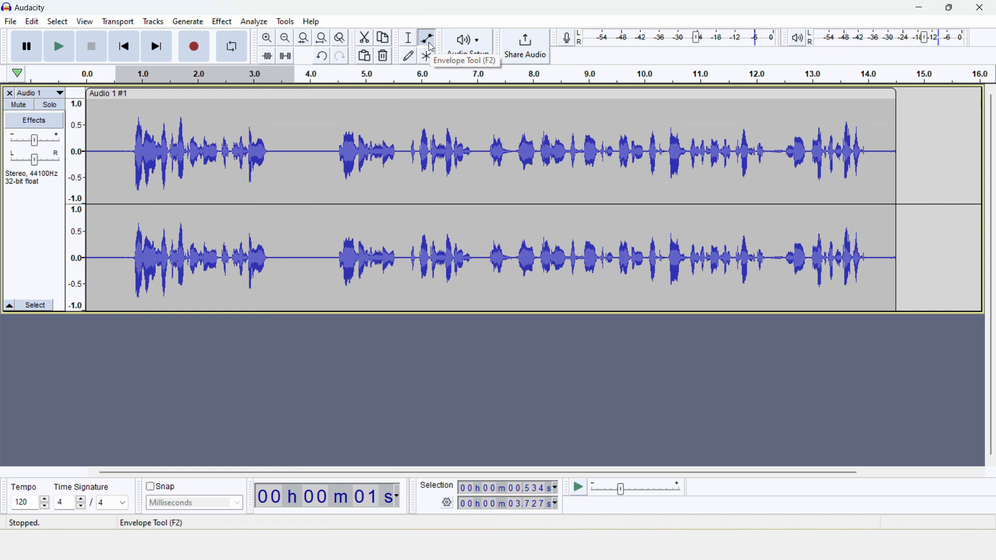
left_click(279, 102)
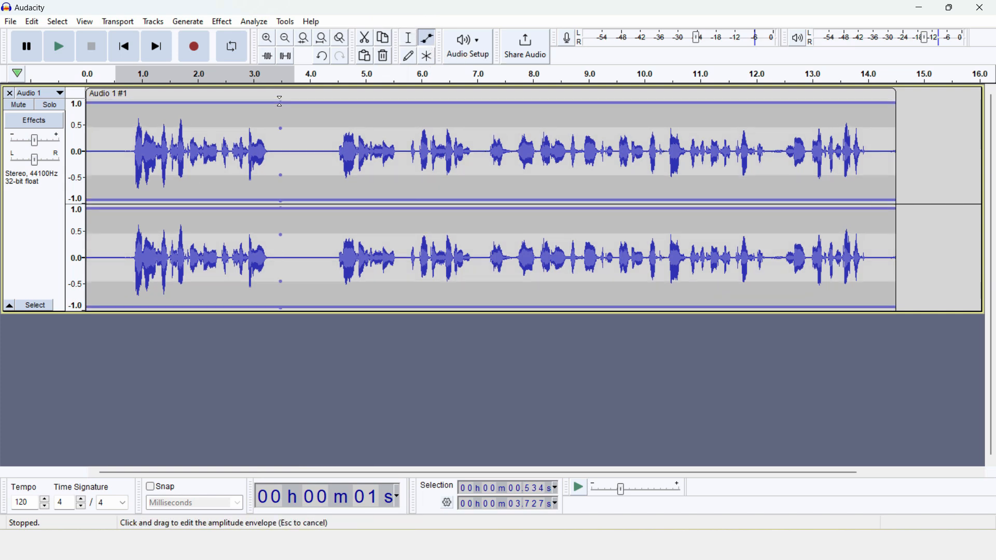
left_click_drag(223, 103, 266, 109)
left_click_drag(138, 112, 138, 119)
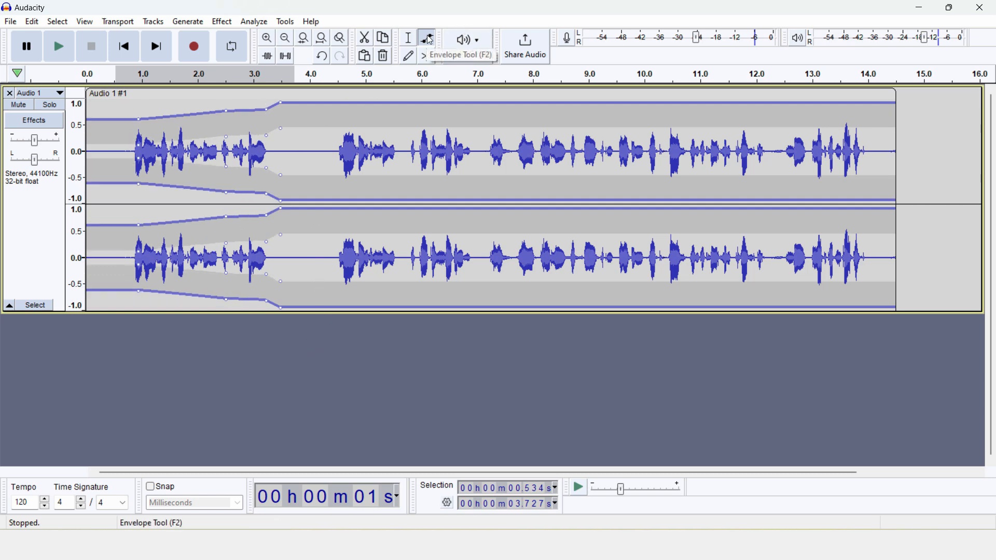
left_click(408, 39)
Step: Play the audio briefly from about 12.33 s to listen to the background noise in the pause
left_click(140, 235)
left_click(107, 239)
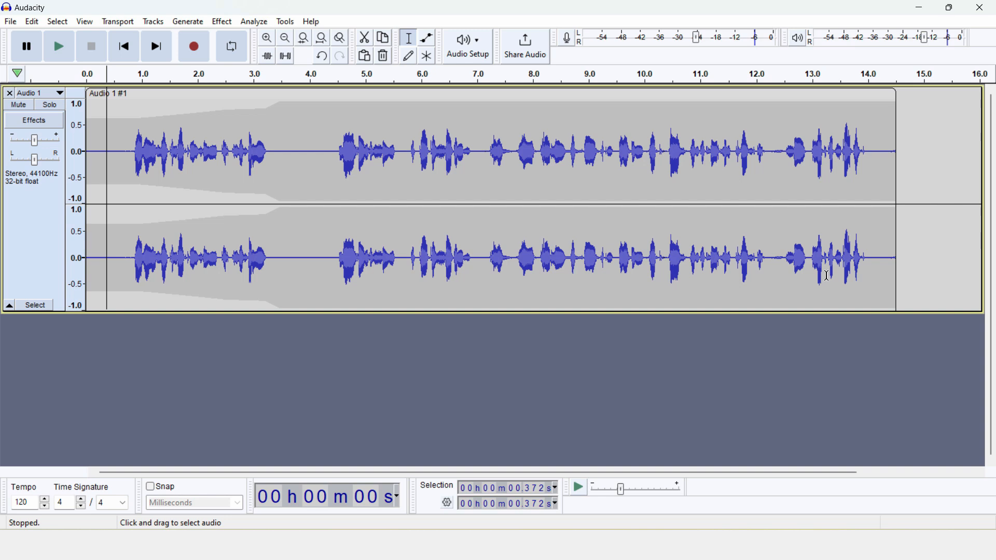
left_click(775, 268)
key("space")
key("space")
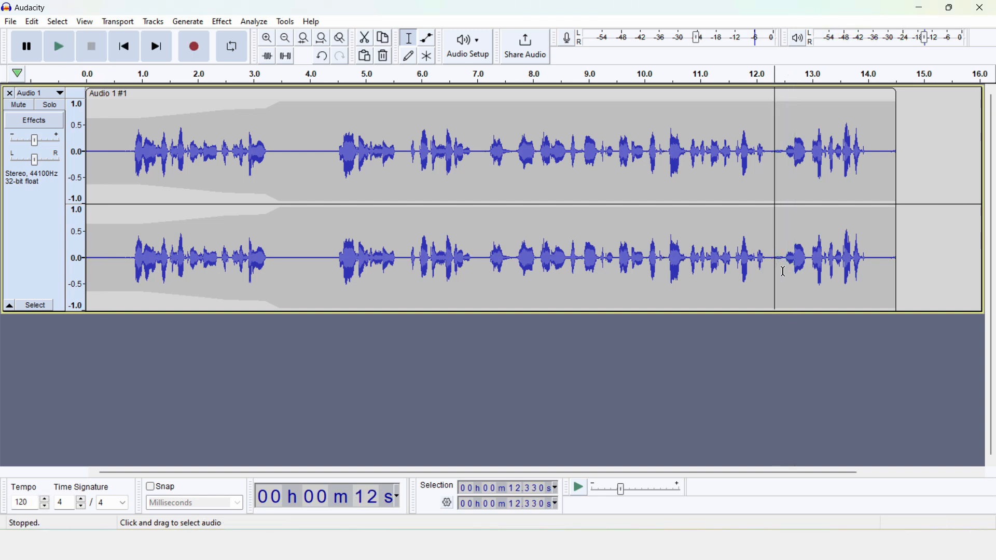
Step: Capture a Noise Reduction profile from the quiet pause between about 12.307 s and 12.492 s
left_click(784, 165)
left_click_drag(785, 166, 773, 160)
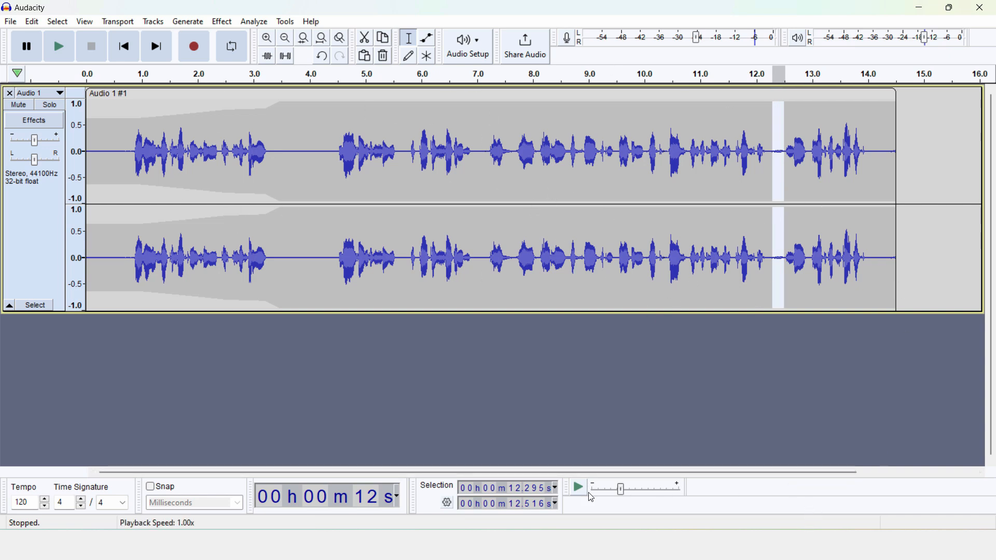
left_click(781, 188)
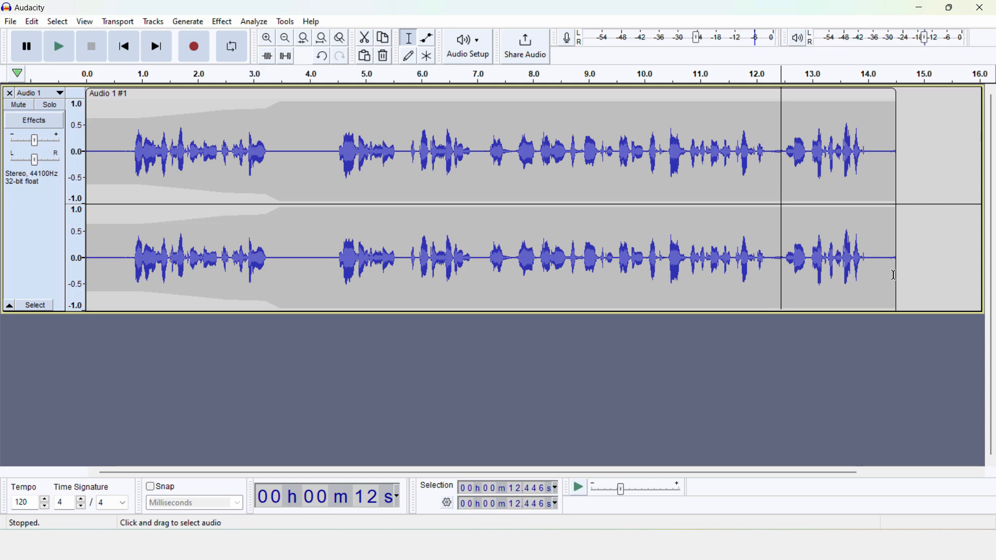
left_click(786, 275)
left_click_drag(784, 277, 773, 276)
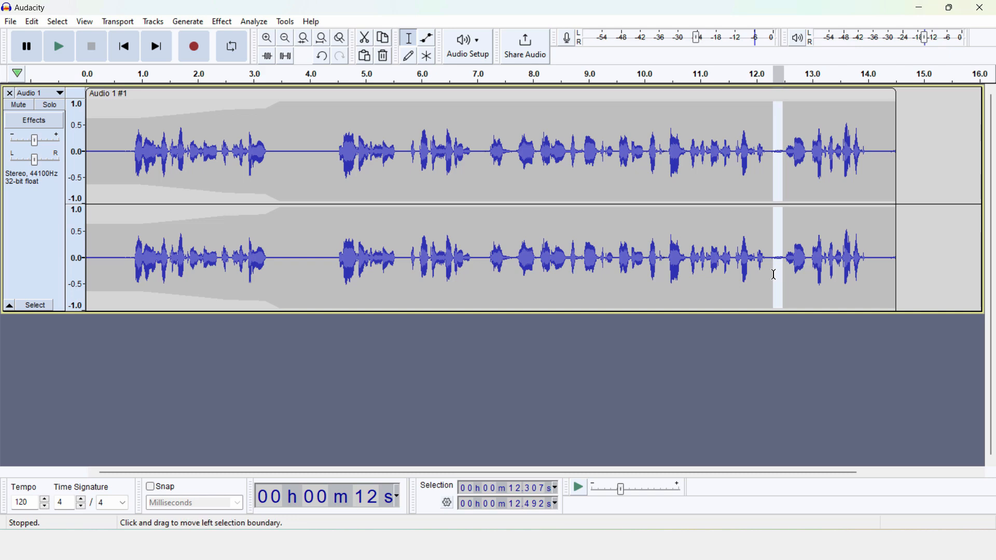
left_click(222, 22)
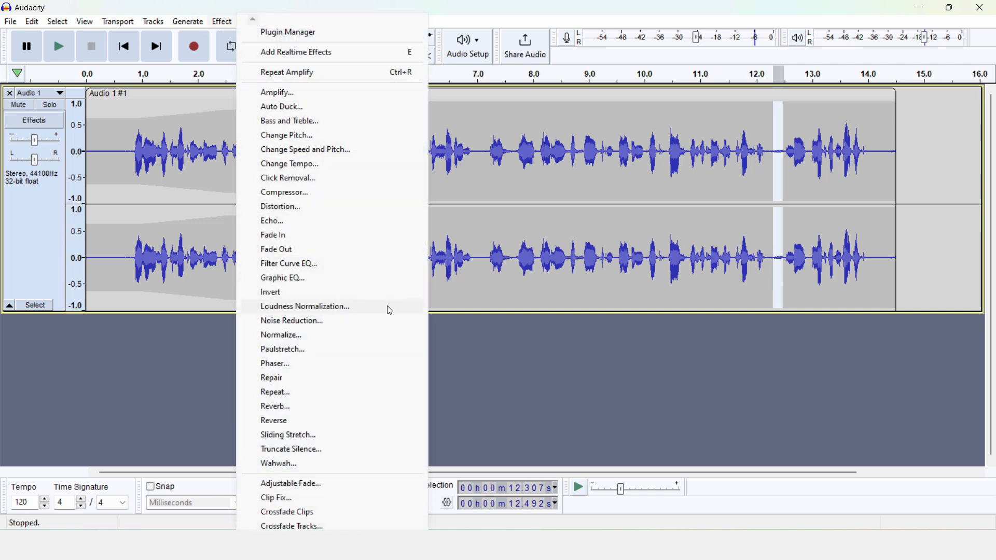
left_click(324, 323)
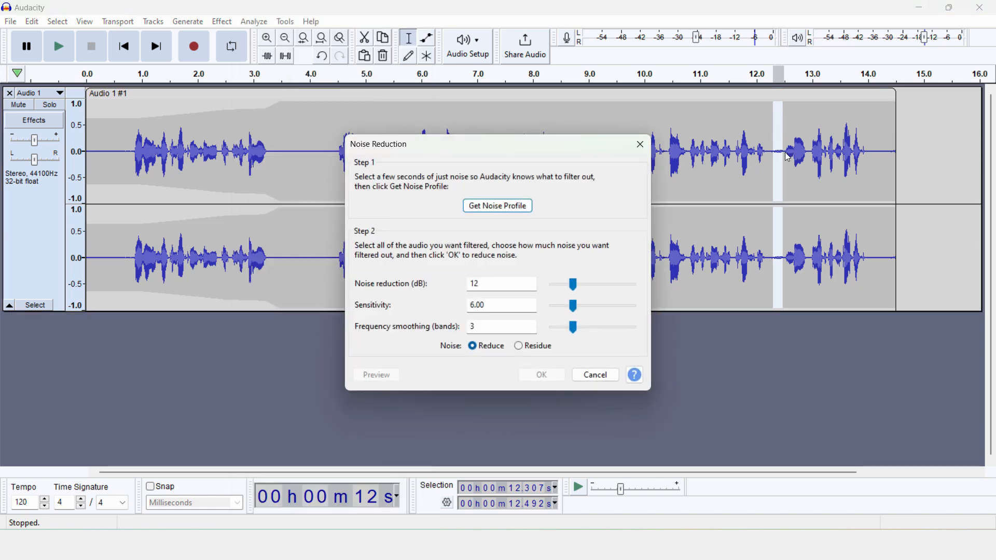
left_click(490, 206)
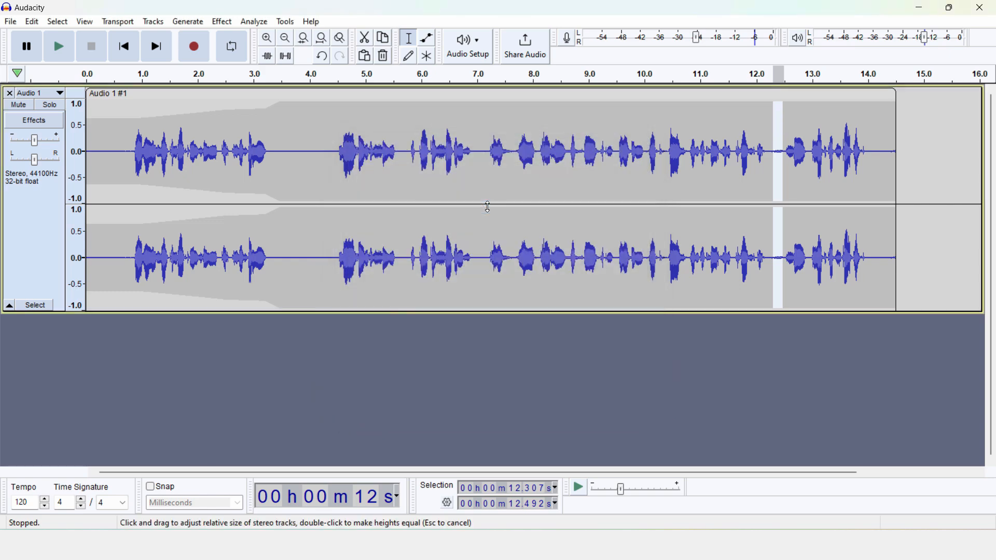
Step: Apply Noise Reduction to the whole clip by repeating the last effect
left_click(368, 93)
left_click(222, 23)
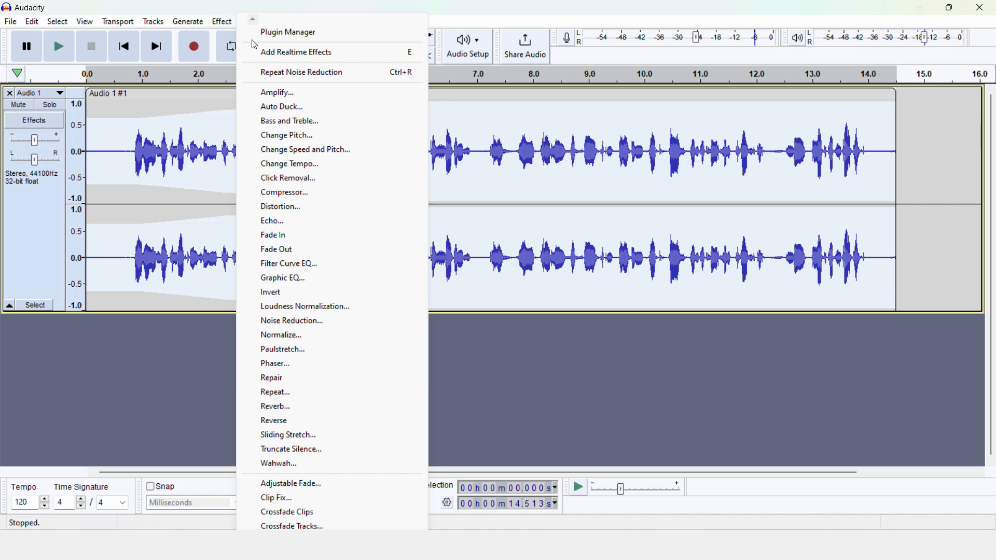
left_click(292, 73)
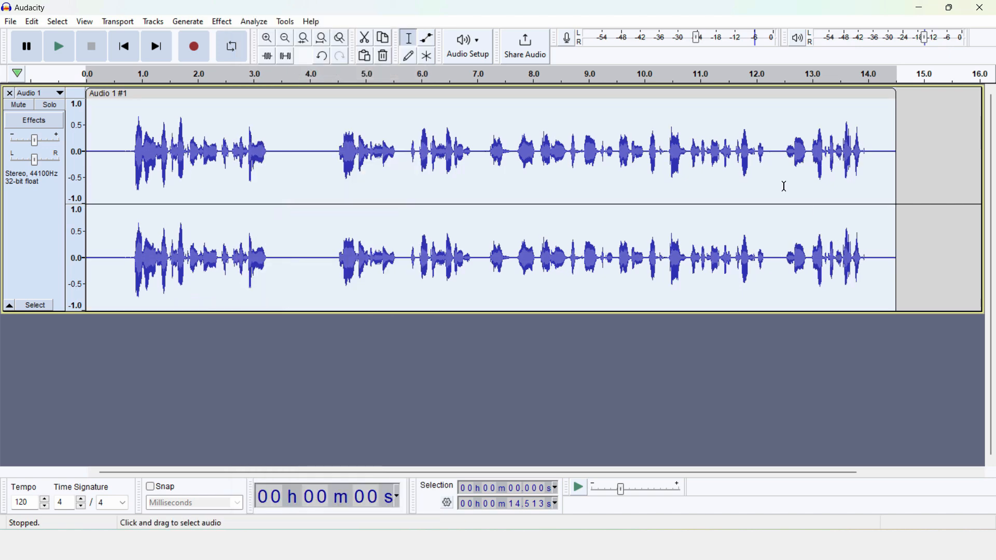
left_click(771, 161)
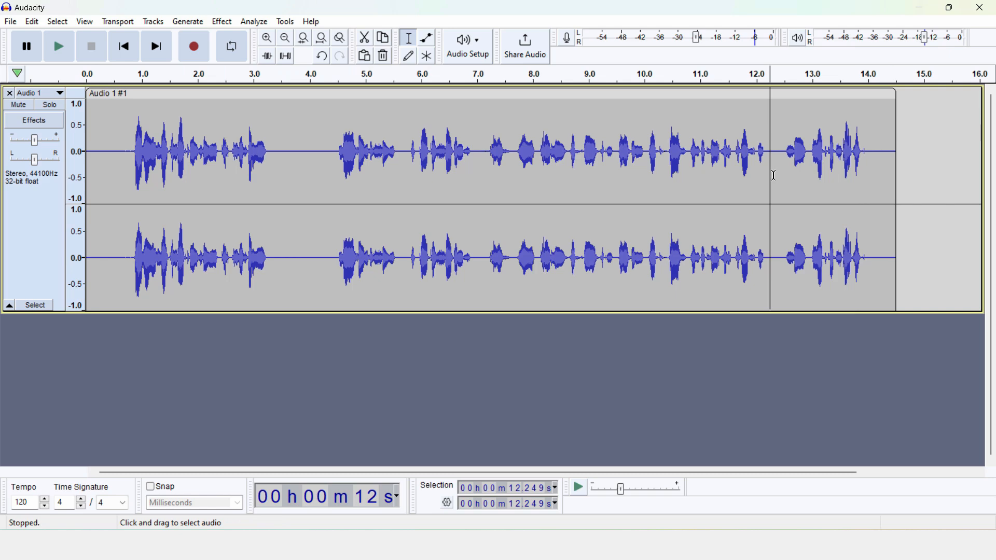
left_click(123, 200)
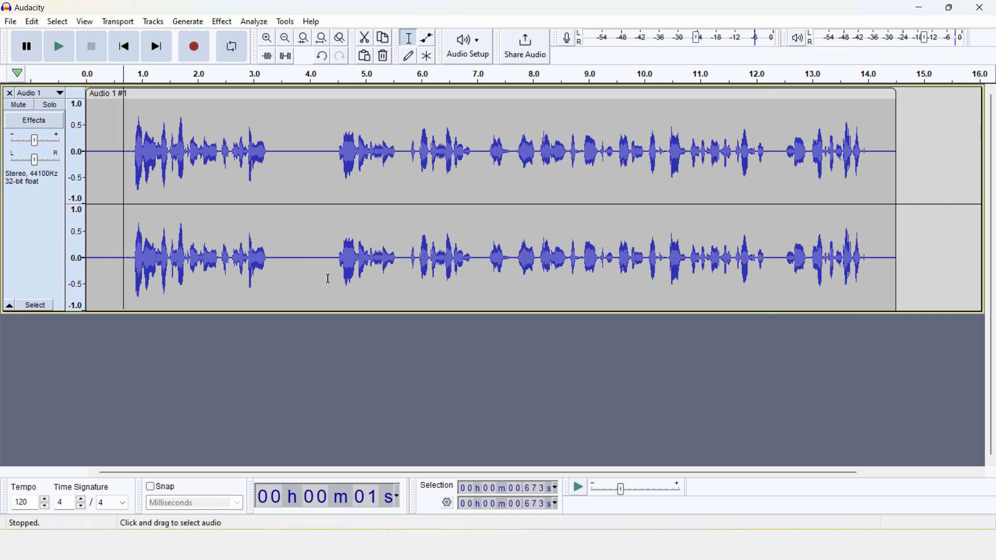
left_click(403, 283)
left_click(283, 195)
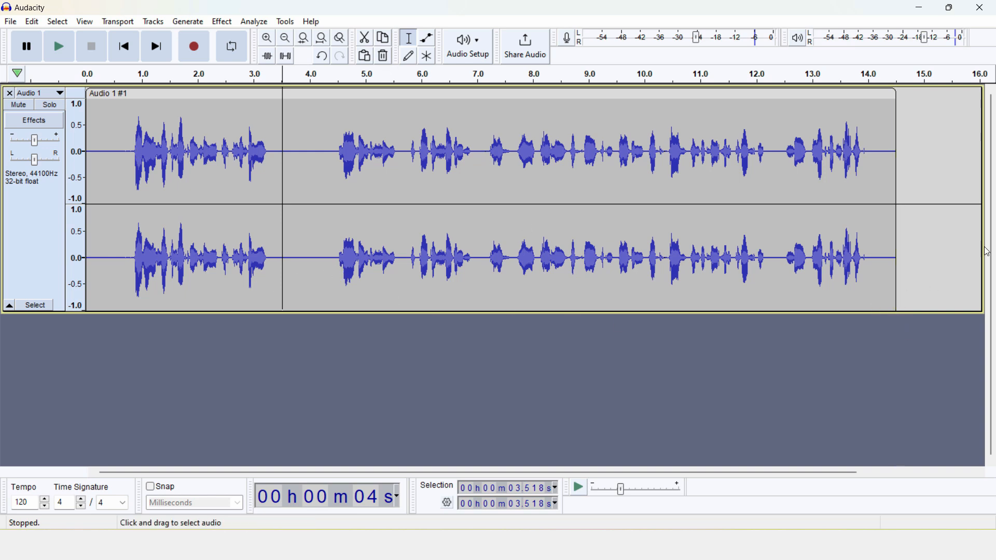
Step: Capture a new Noise Reduction profile from the silence near the clip's end, between about 14.025 s and 14.443 s
left_click_drag(894, 285, 870, 287)
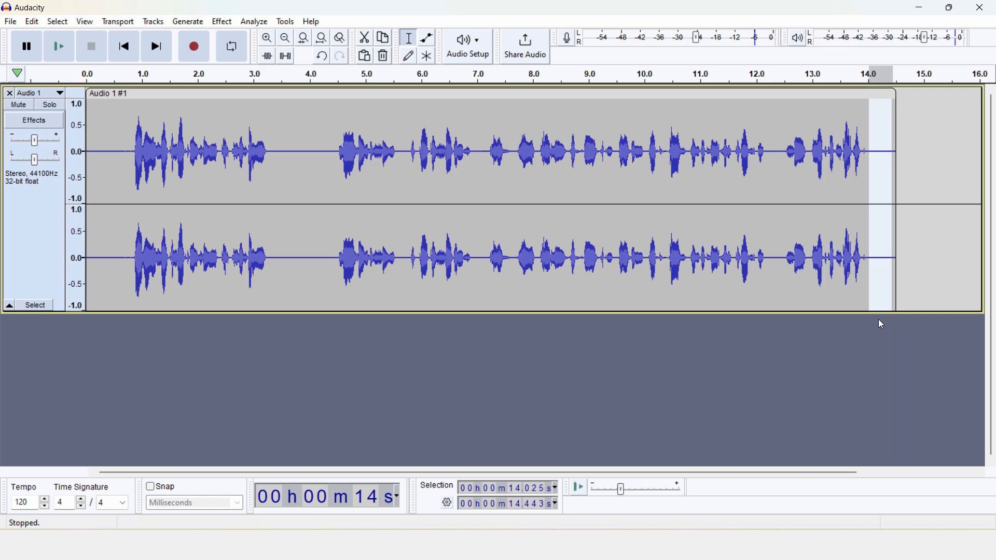
left_click(222, 24)
left_click(332, 321)
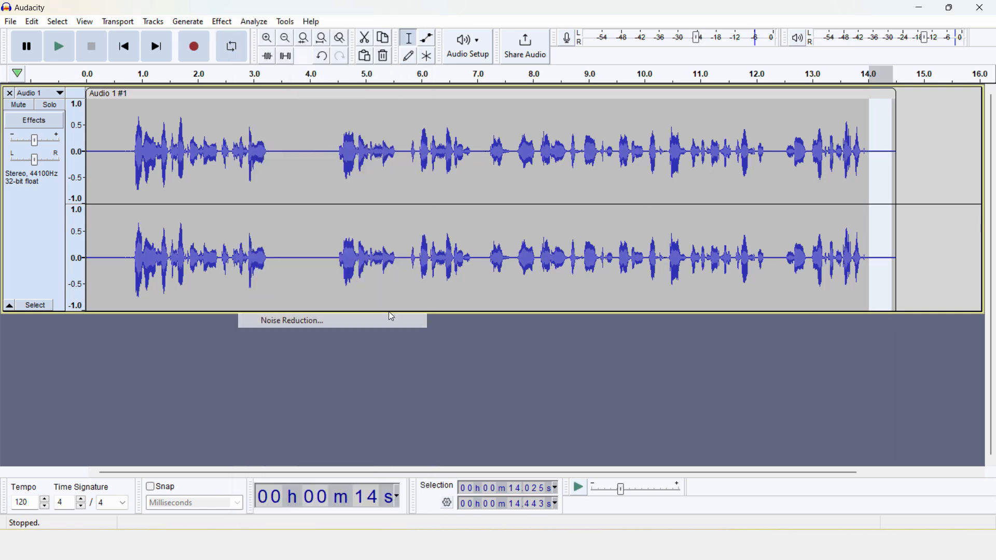
left_click(498, 206)
left_click(519, 218)
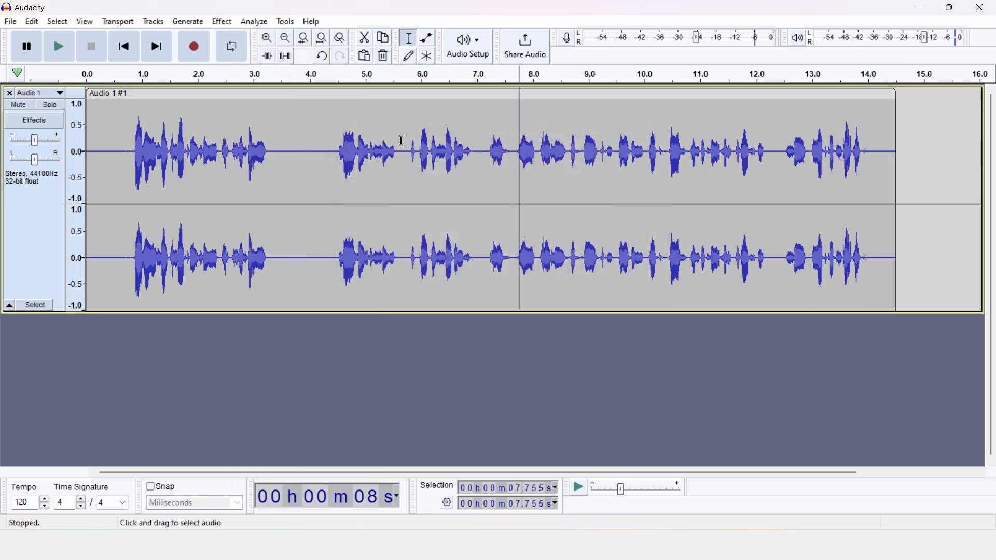
left_click(356, 92)
left_click(223, 24)
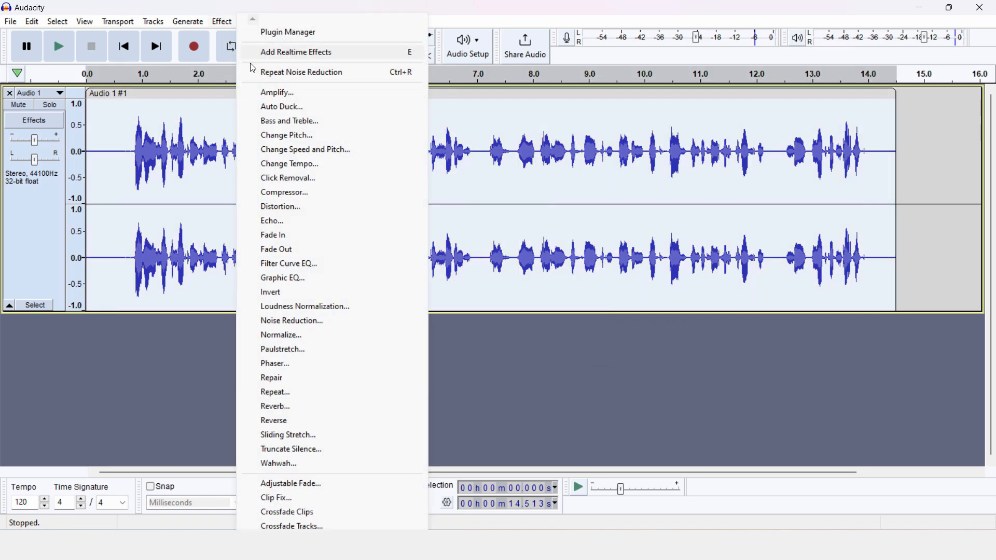
left_click(210, 195)
left_click(209, 194)
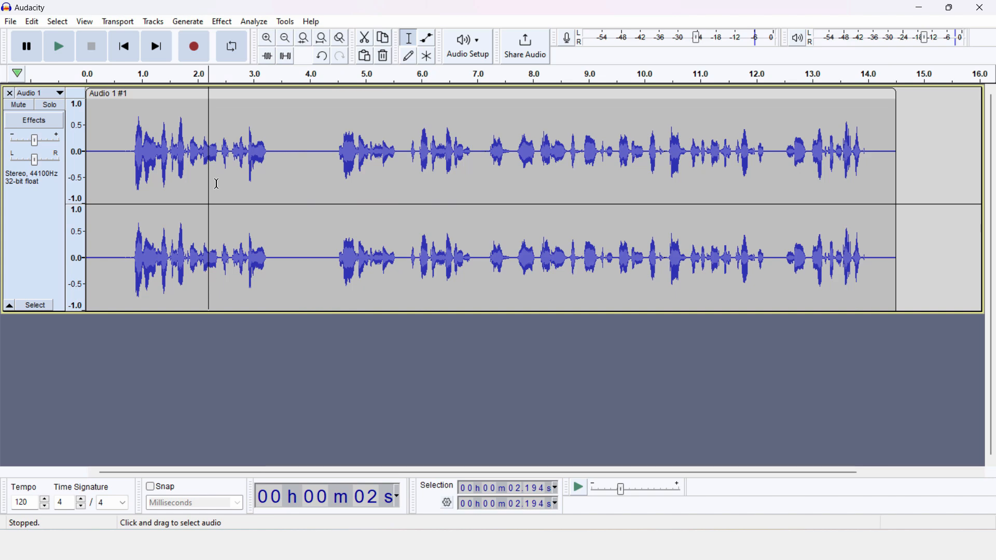